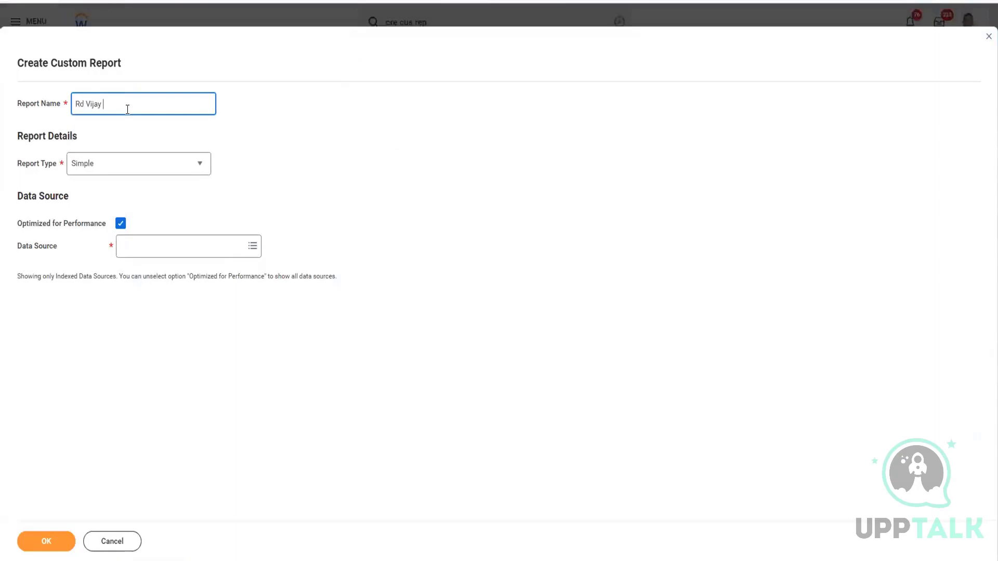
Name the report with the author's name followed by "Simple Report", keep the Simple type, and turn off Optimized for Performance.
{"action": "type", "text": "port"}
{"action": "key", "text": "Tab"}
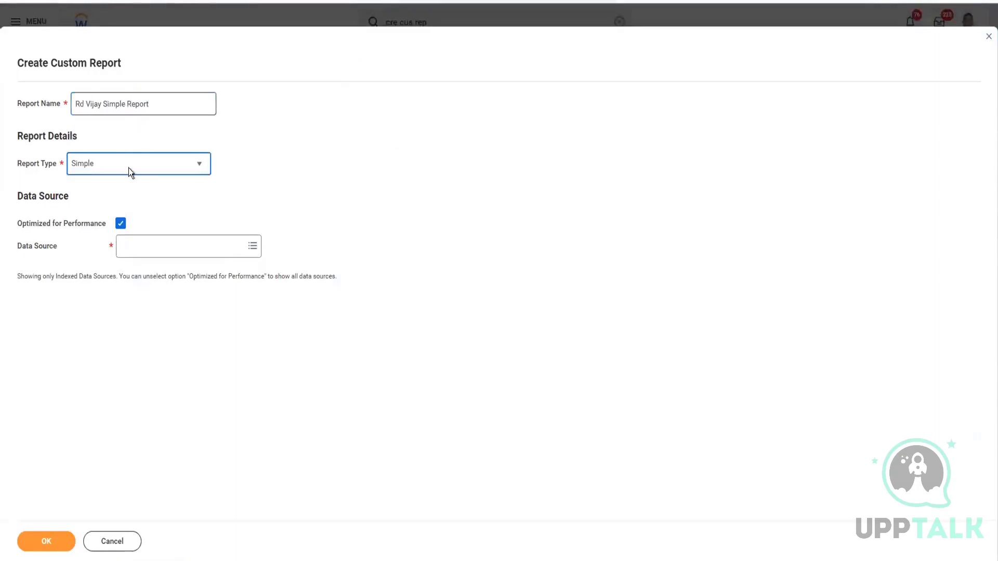
{"action": "left_click", "coordinate": [158, 169]}
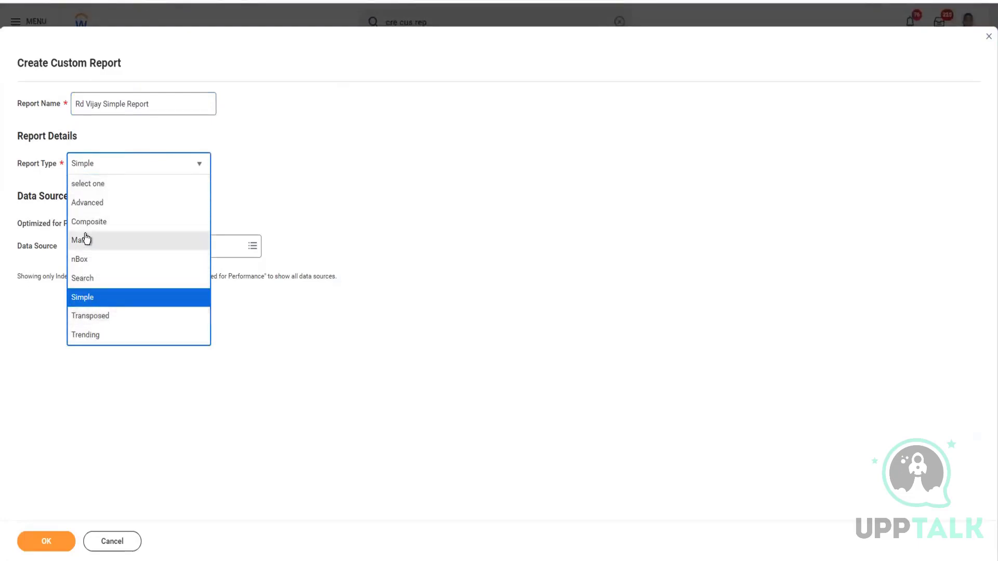
{"action": "left_click", "coordinate": [81, 300]}
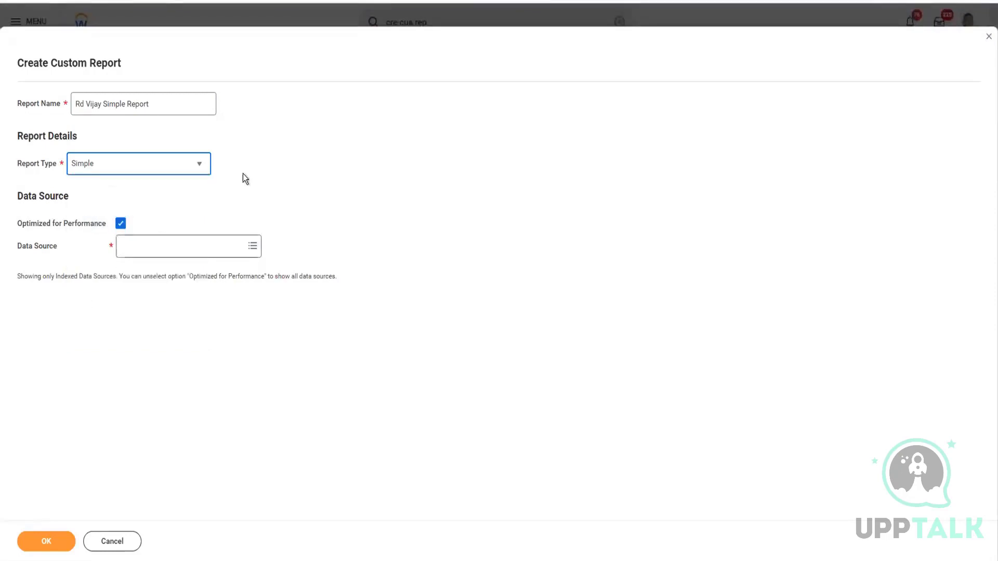
{"action": "left_click", "coordinate": [123, 225]}
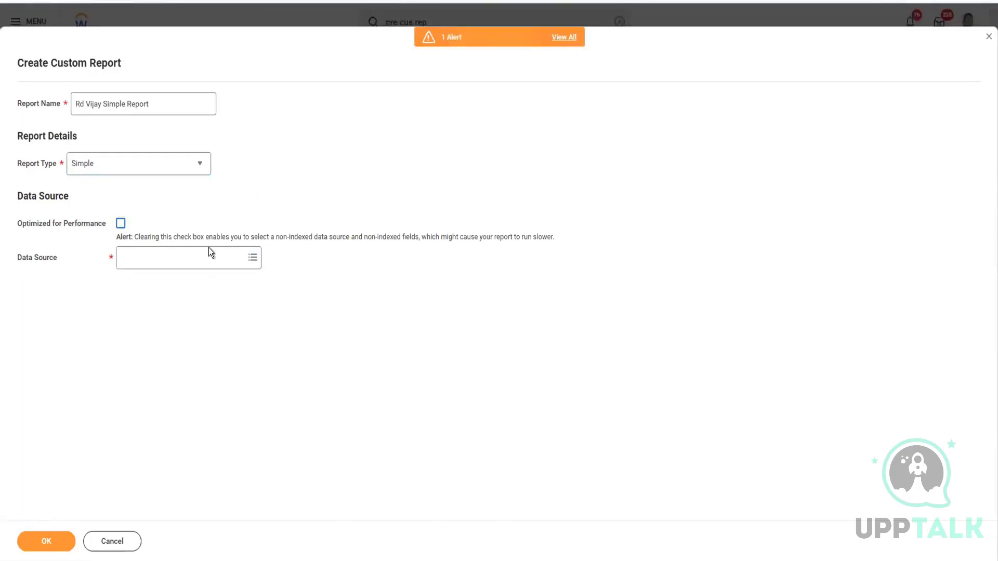
Examine the available report types and the data source selection for the custom report.
{"action": "left_click", "coordinate": [170, 162]}
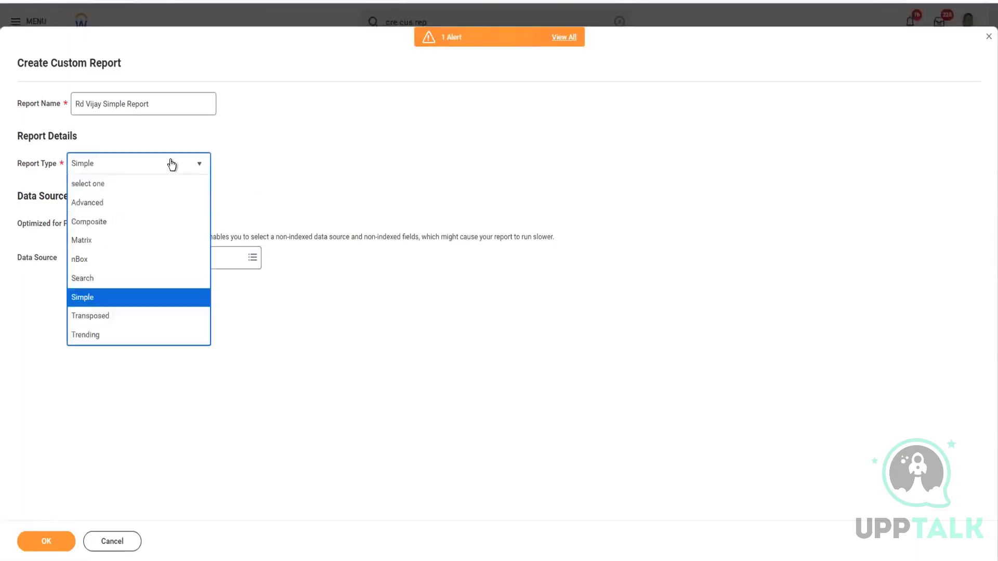
{"action": "left_click", "coordinate": [252, 173]}
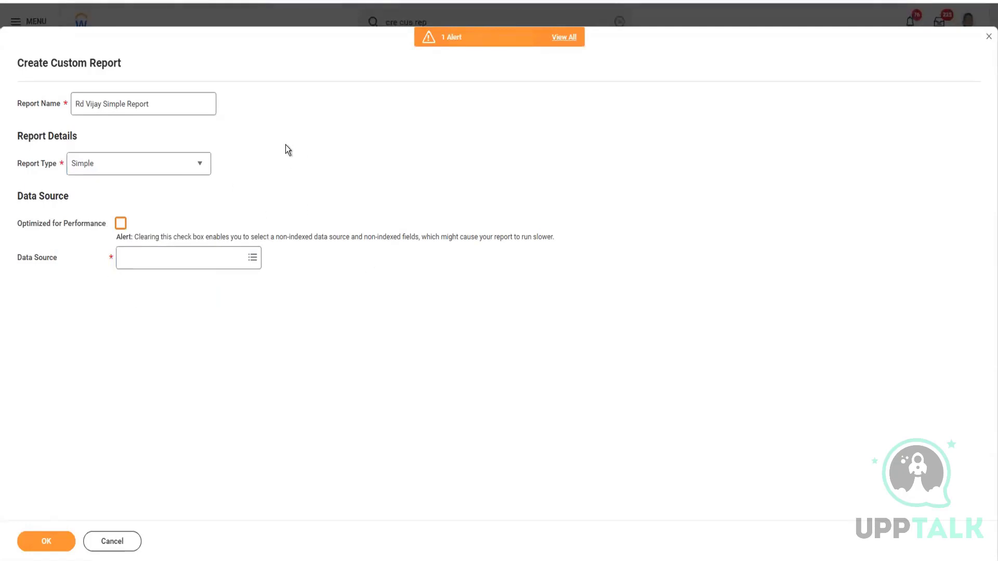
{"action": "left_click", "coordinate": [177, 262]}
{"action": "left_click", "coordinate": [156, 164]}
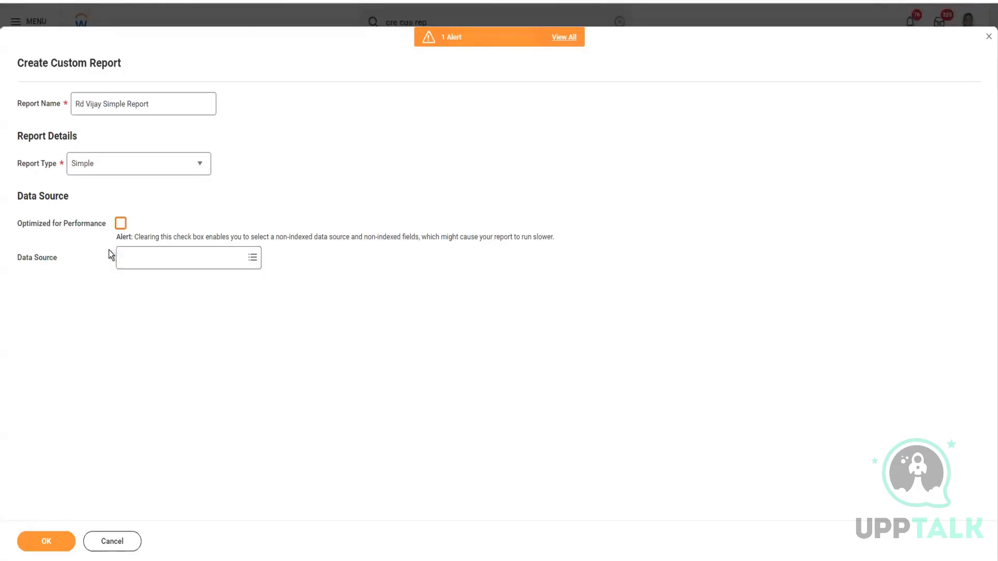
{"action": "left_click", "coordinate": [163, 258]}
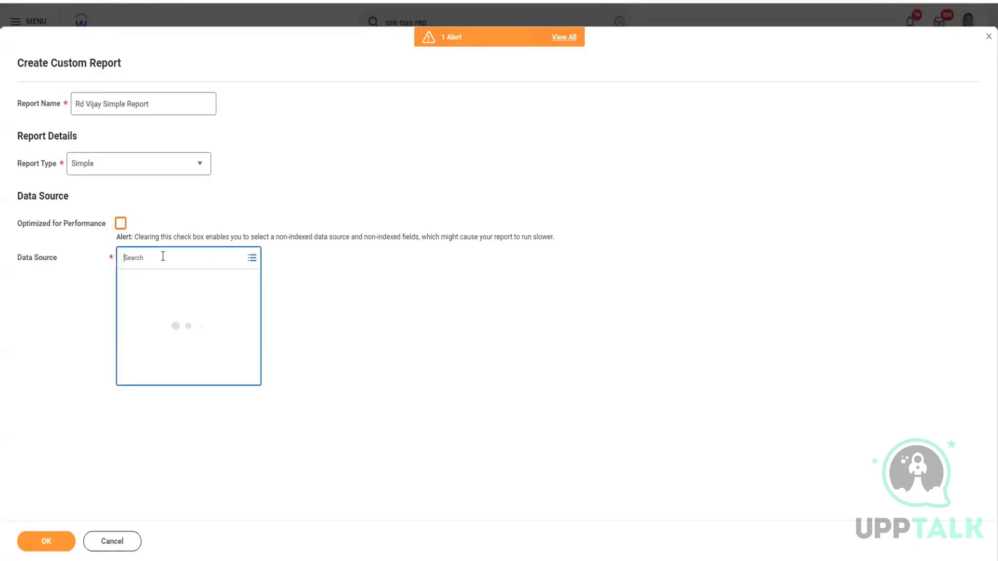
{"action": "left_click", "coordinate": [164, 165]}
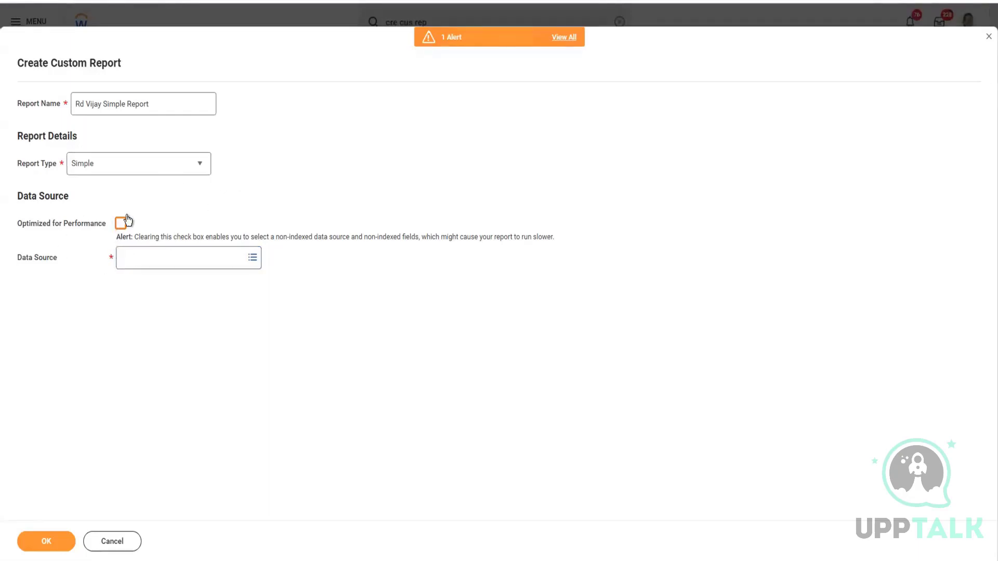
{"action": "left_click", "coordinate": [106, 167]}
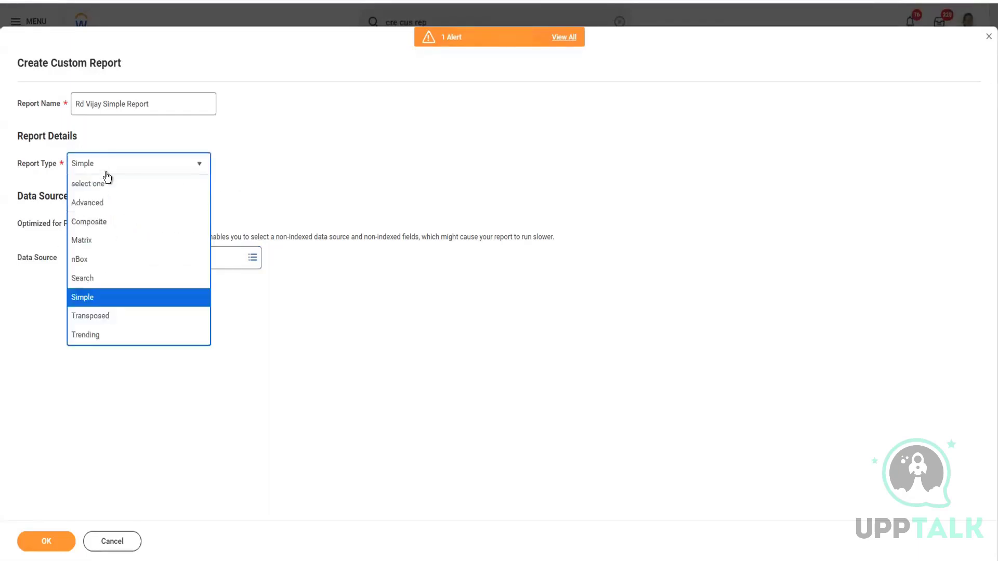
{"action": "left_click", "coordinate": [94, 202]}
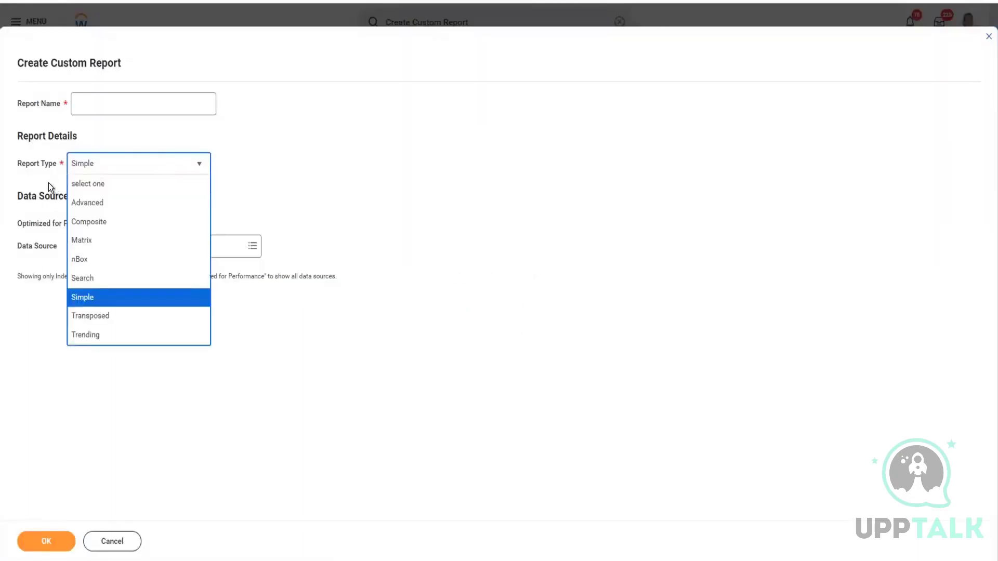
{"action": "left_click", "coordinate": [278, 182]}
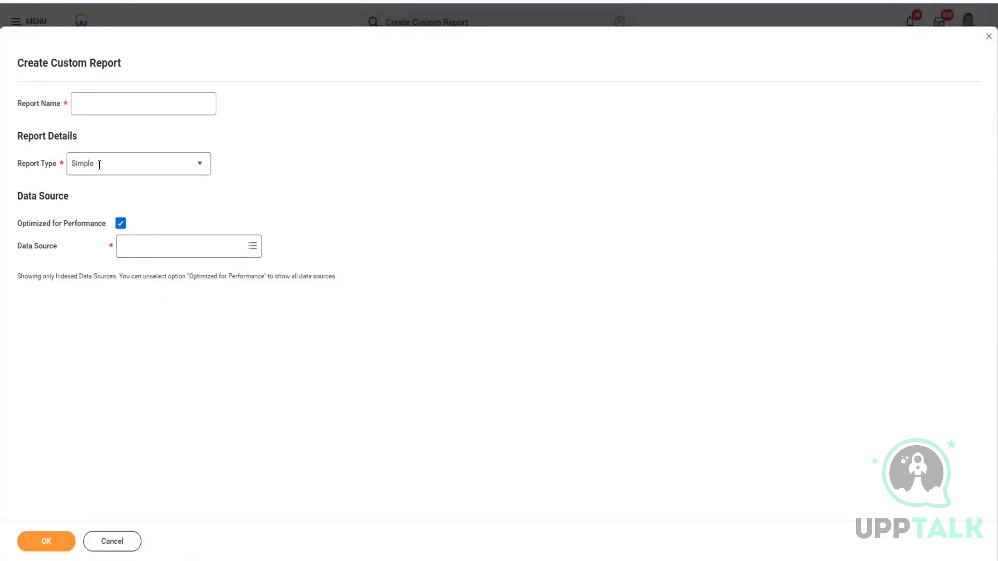
Read the report type descriptions and set the report type to Advanced.
{"action": "mouse_move", "coordinate": [99, 166]}
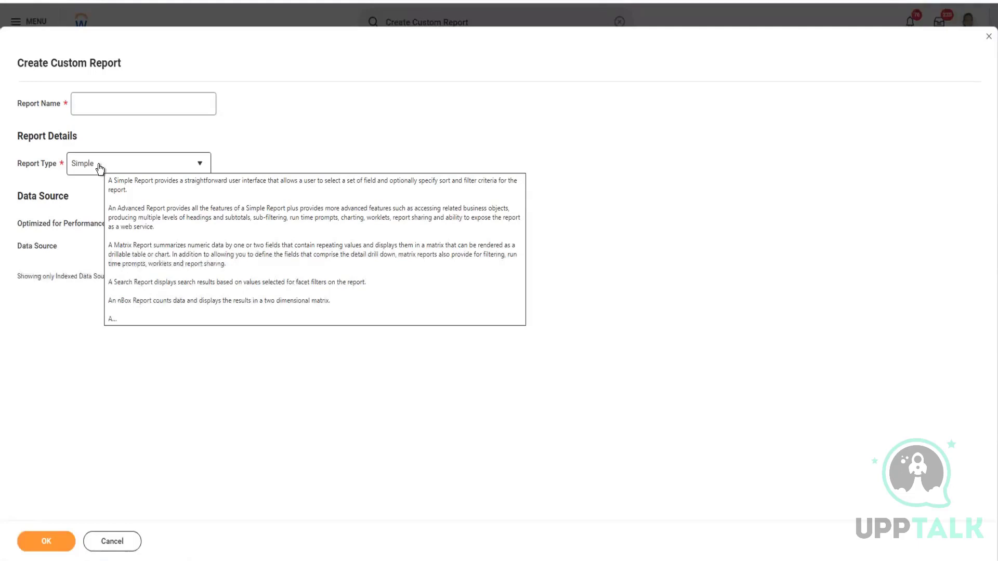
{"action": "left_click", "coordinate": [120, 165]}
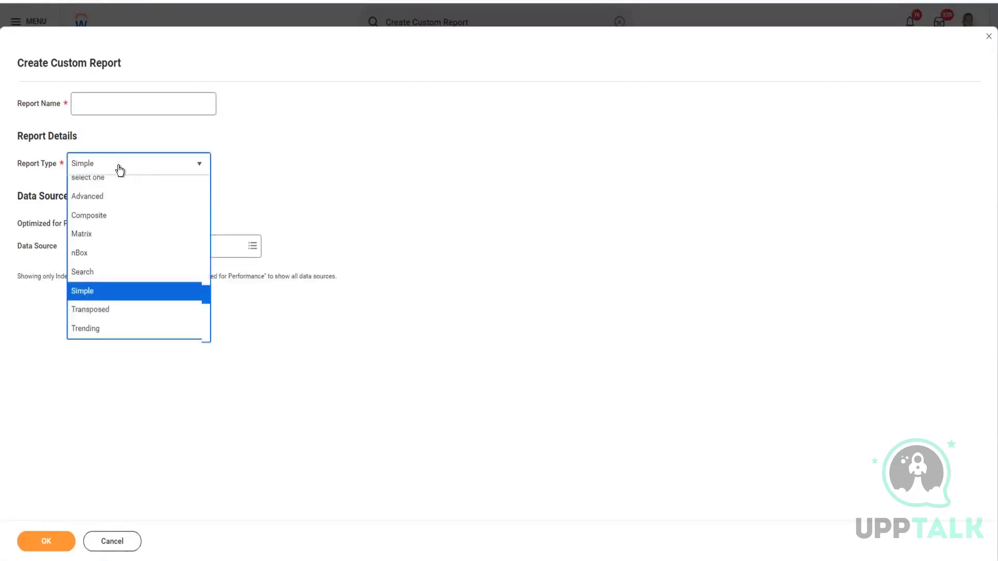
{"action": "left_click", "coordinate": [91, 203]}
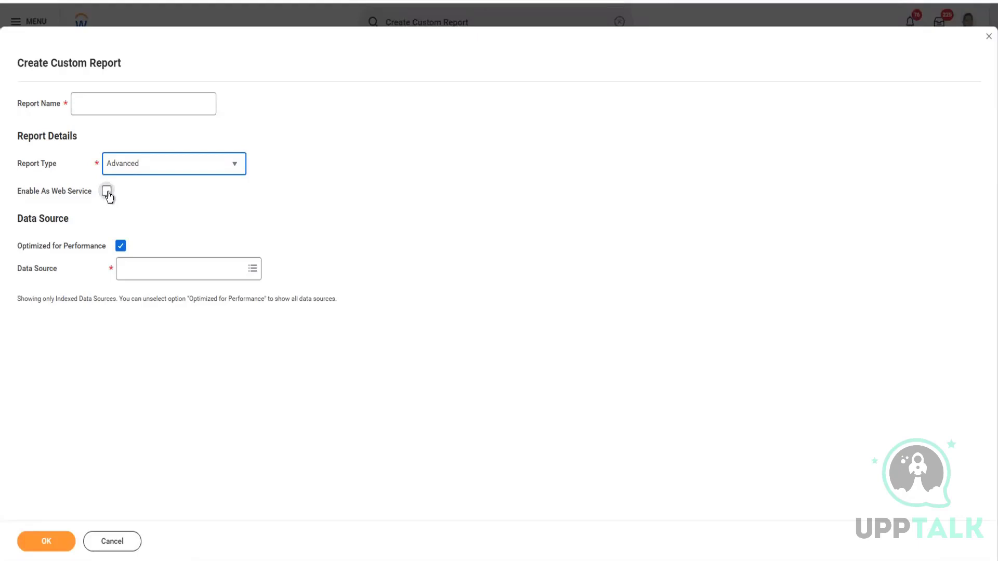
Turn off Optimized for Performance and search the data sources for "all workers".
{"action": "mouse_move", "coordinate": [110, 267]}
{"action": "left_click", "coordinate": [130, 276]}
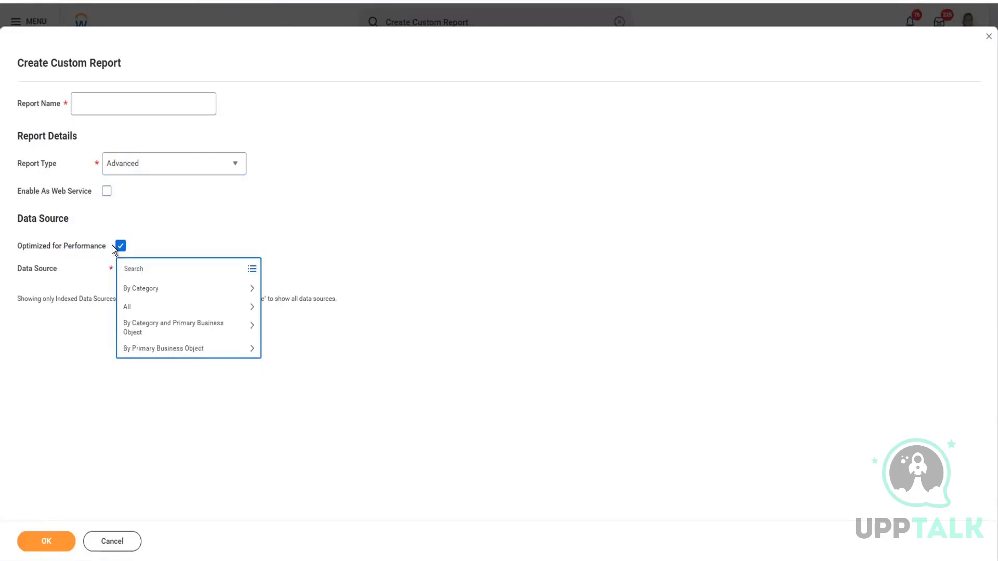
{"action": "left_click", "coordinate": [120, 245]}
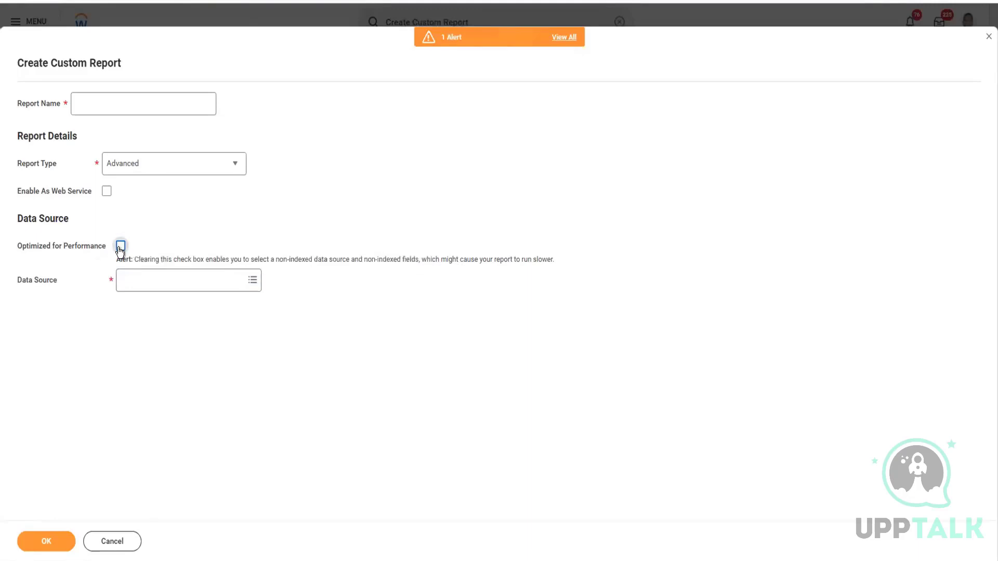
{"action": "left_click", "coordinate": [180, 281]}
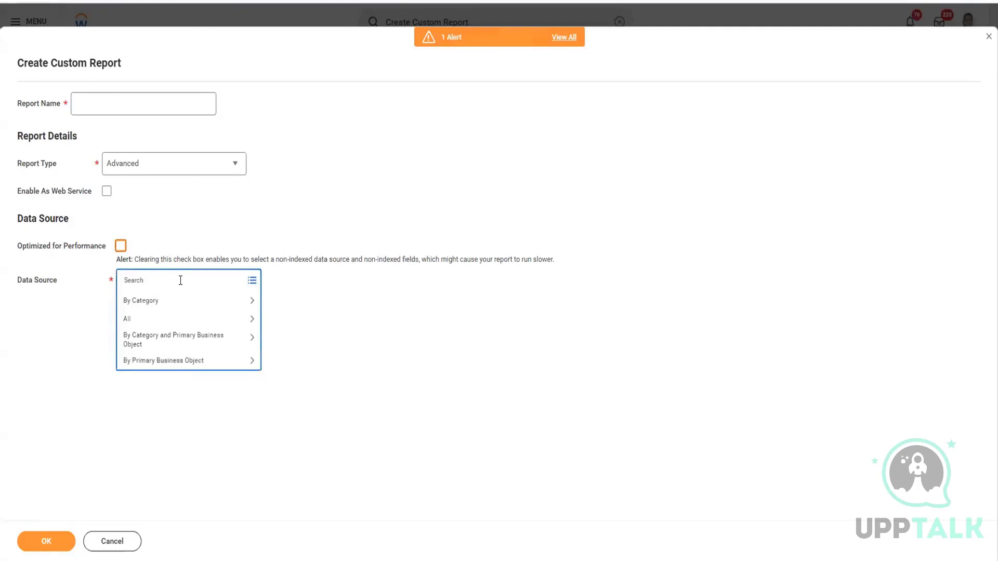
{"action": "type", "text": "all workers"}
{"action": "key", "text": "Return"}
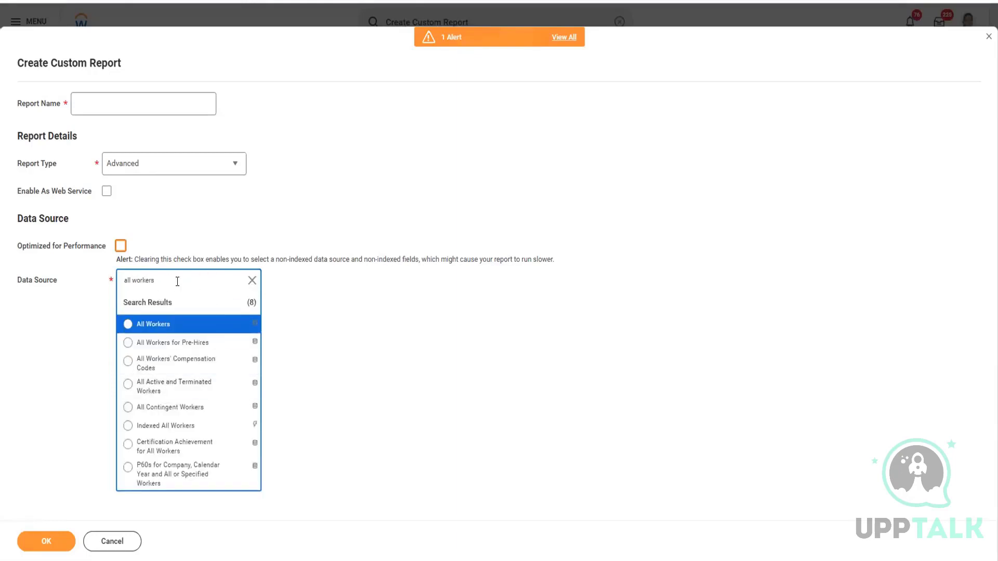
{"action": "mouse_move", "coordinate": [232, 329]}
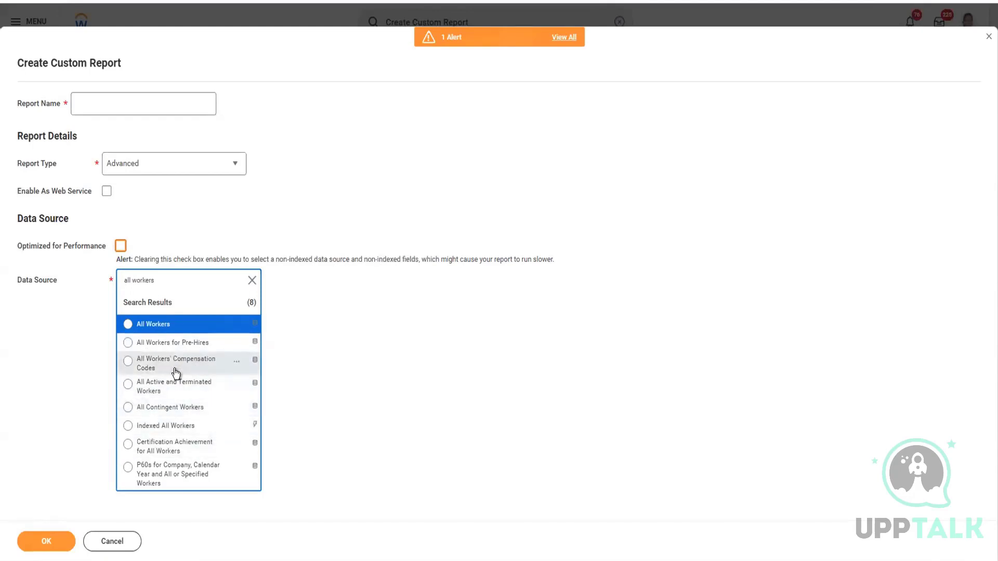
Turn Optimized for Performance back on and choose Indexed All Workers as the data source.
{"action": "left_click", "coordinate": [121, 248]}
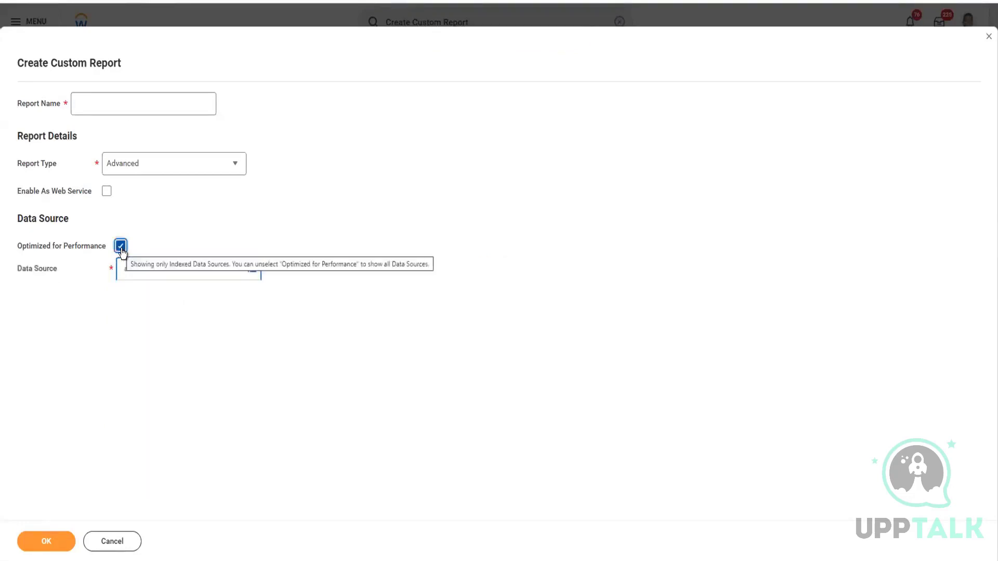
{"action": "left_click", "coordinate": [171, 273]}
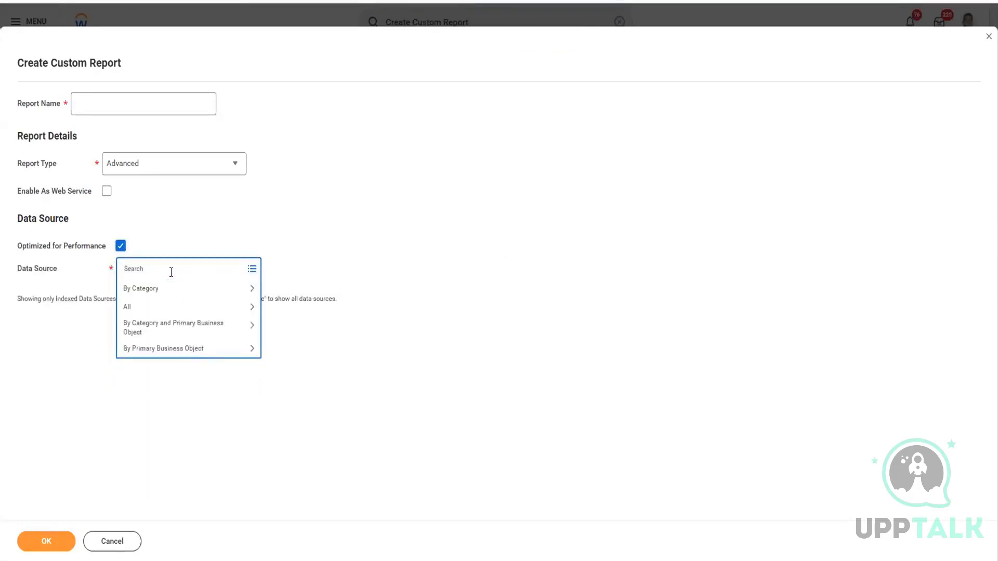
{"action": "type", "text": "all woker"}
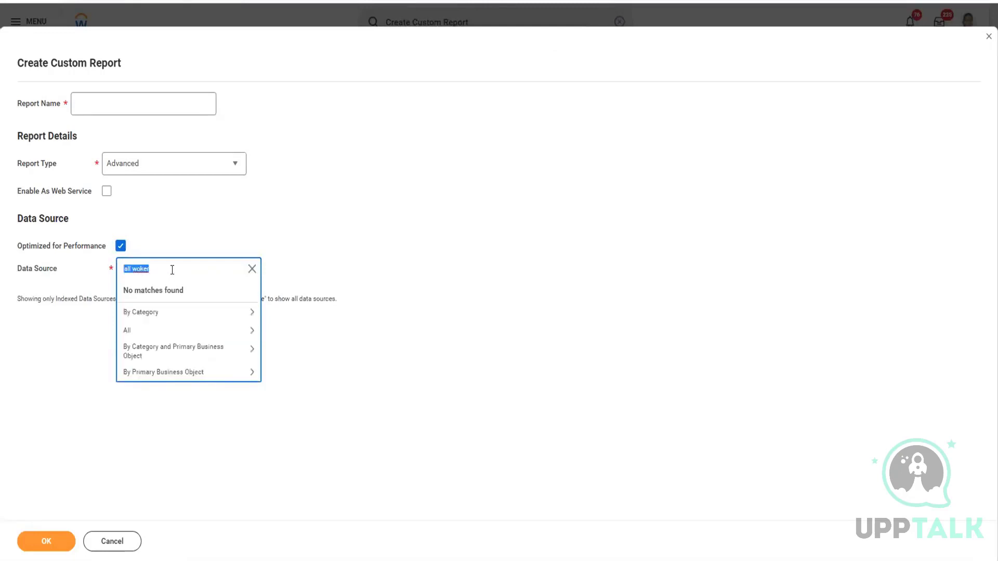
{"action": "left_click", "coordinate": [172, 270]}
{"action": "key", "text": "BackSpace"}
{"action": "key", "text": "BackSpace"}
{"action": "key", "text": "BackSpace"}
{"action": "type", "text": "rker"}
{"action": "key", "text": "Return"}
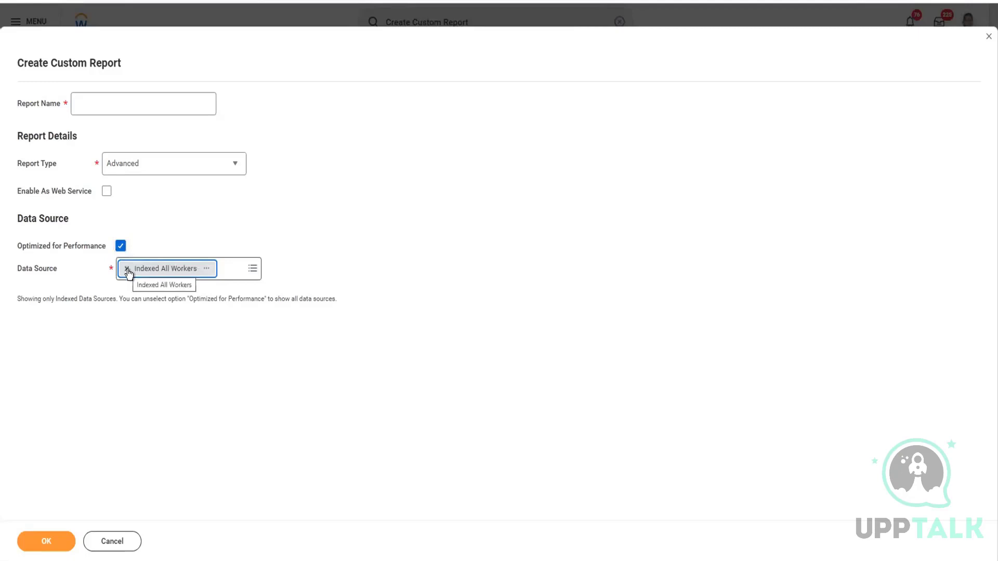
Turn off Optimized for Performance and replace Indexed All Workers with the All Workers data source.
{"action": "left_click", "coordinate": [121, 246]}
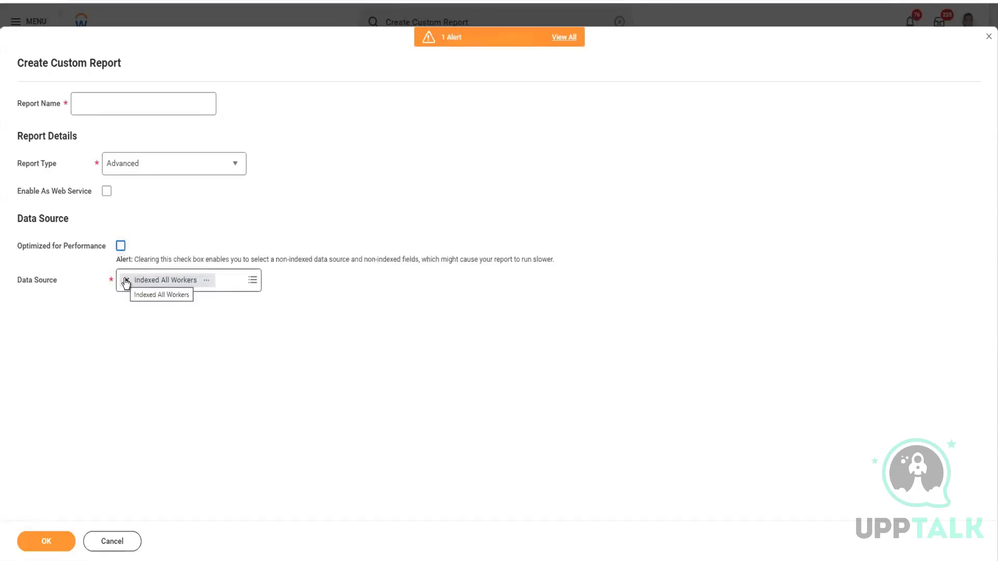
{"action": "left_click", "coordinate": [126, 281]}
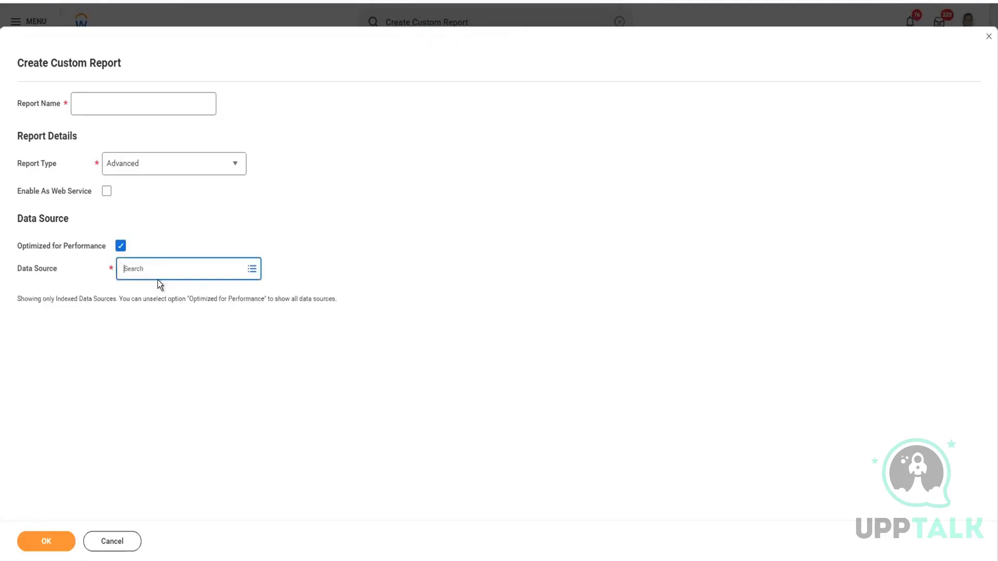
{"action": "left_click", "coordinate": [120, 247]}
{"action": "left_click", "coordinate": [167, 272]}
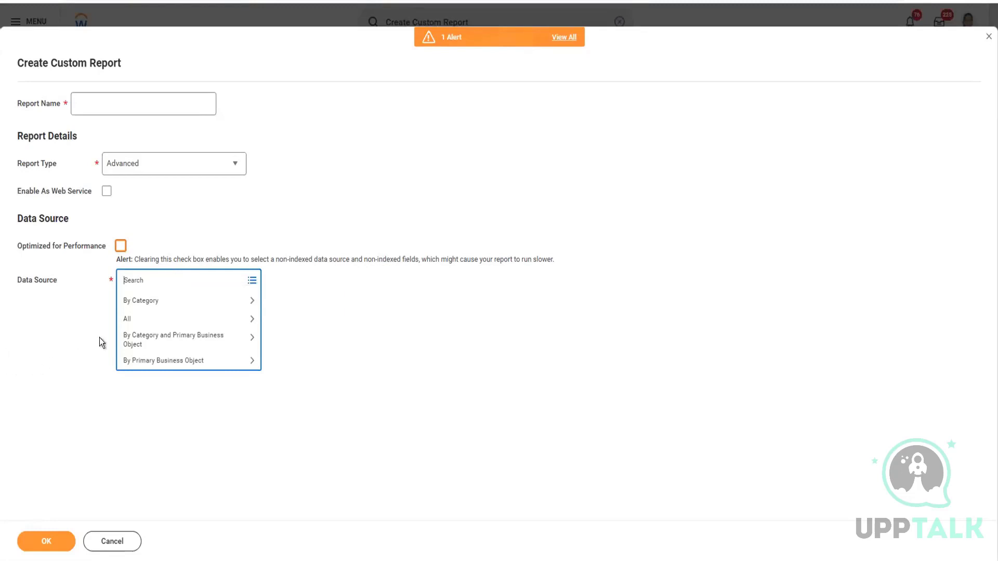
{"action": "type", "text": "alll workers"}
{"action": "key", "text": "Return"}
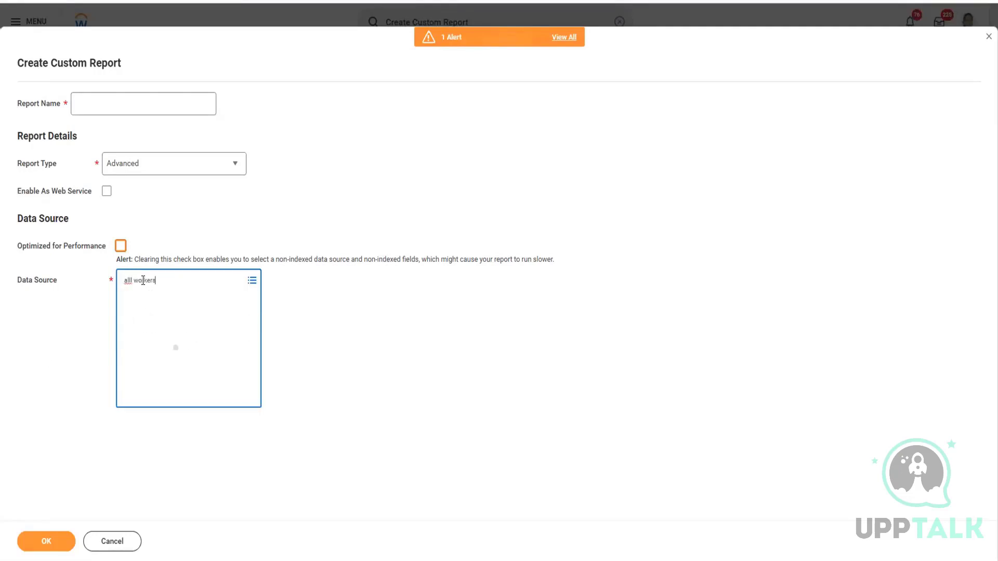
{"action": "left_click", "coordinate": [153, 283]}
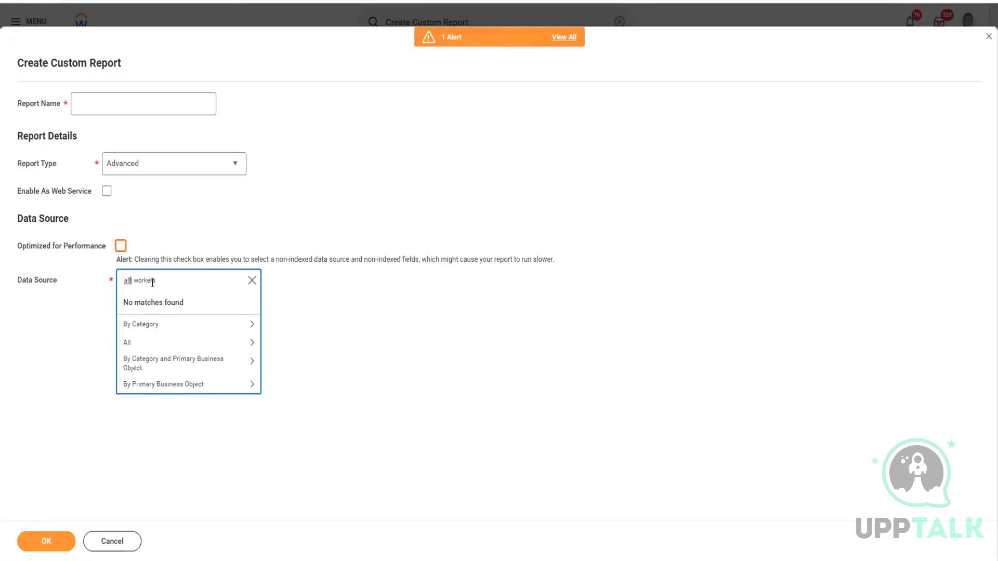
{"action": "key", "text": "BackSpace"}
{"action": "key", "text": "Return"}
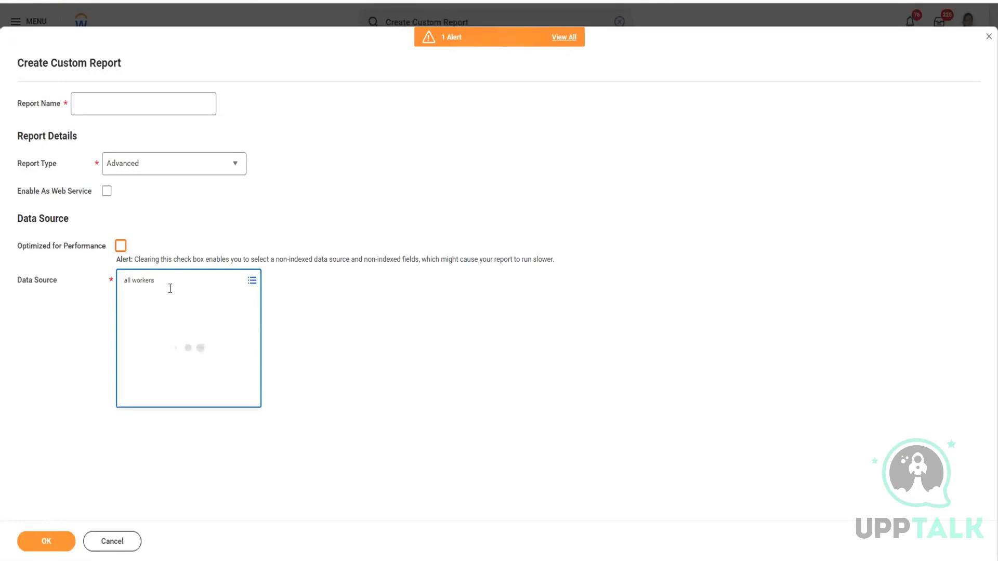
{"action": "left_click", "coordinate": [147, 323]}
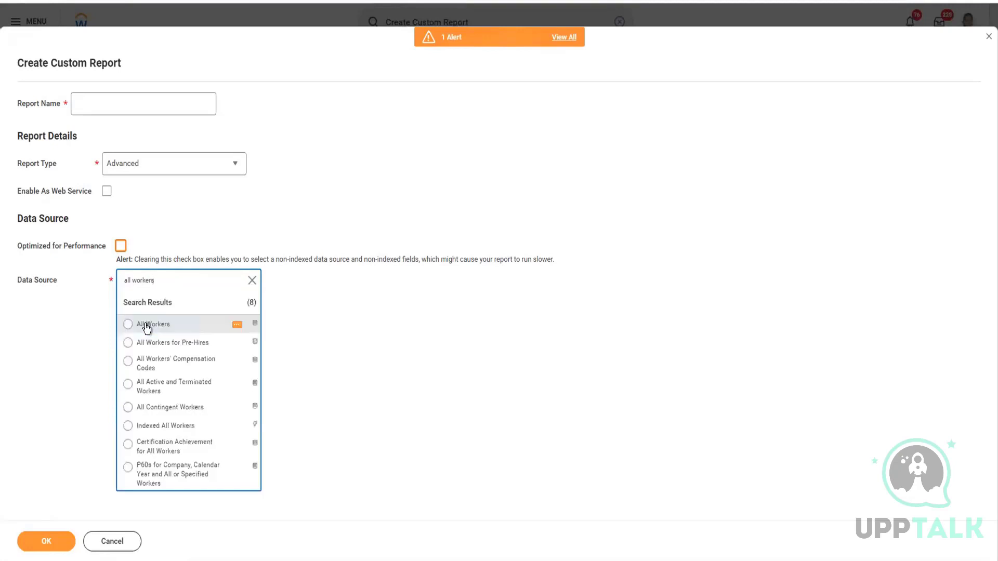
Name the report with the author's name followed by "May 2023 Custom Advance report" and create it.
{"action": "left_click", "coordinate": [133, 104]}
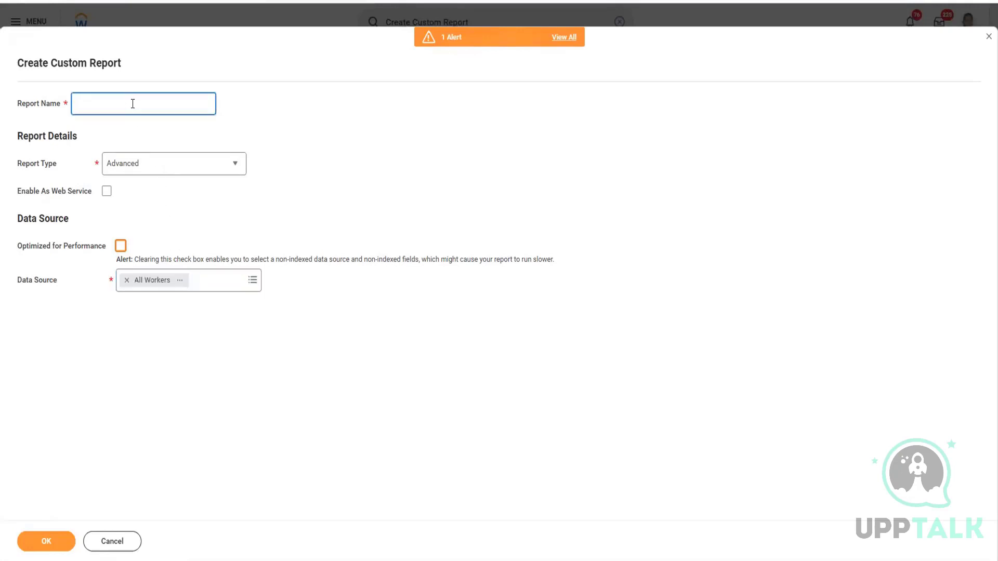
{"action": "type", "text": "Rd Vijay May 2021 Custom Advance report"}
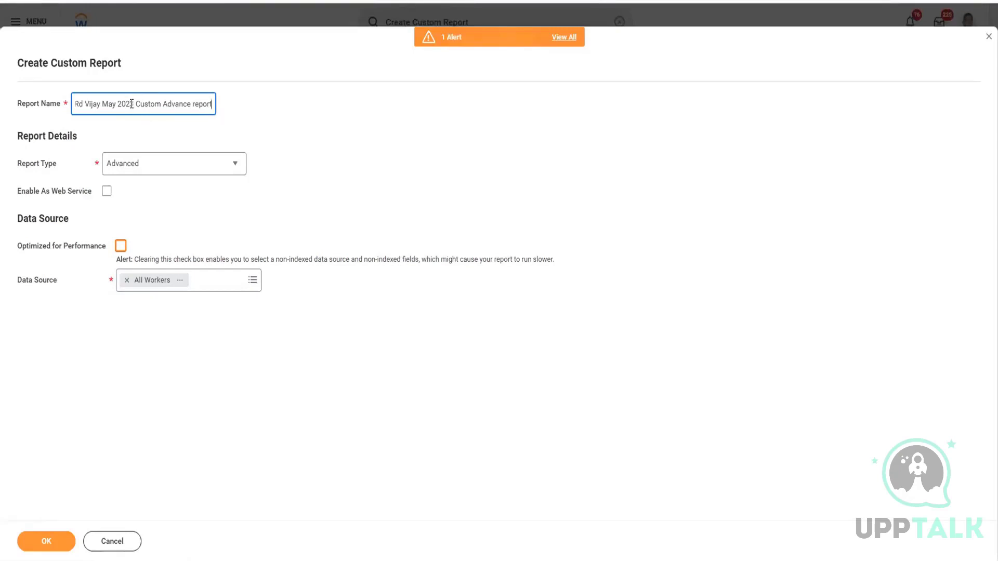
{"action": "left_click", "coordinate": [238, 216]}
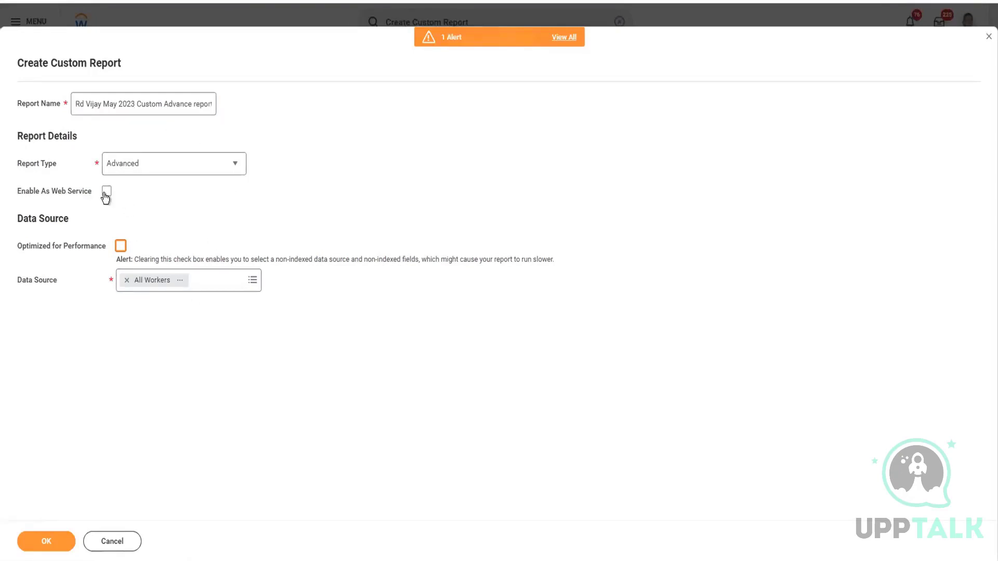
{"action": "left_click", "coordinate": [43, 546]}
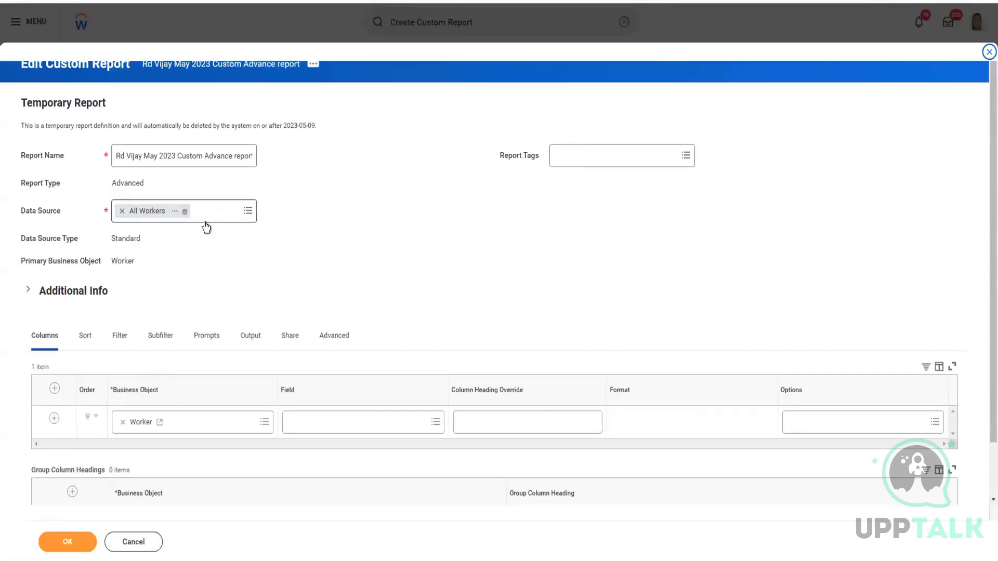
Replace the report's data source with All Active and Terminated Workers.
{"action": "left_click", "coordinate": [247, 212]}
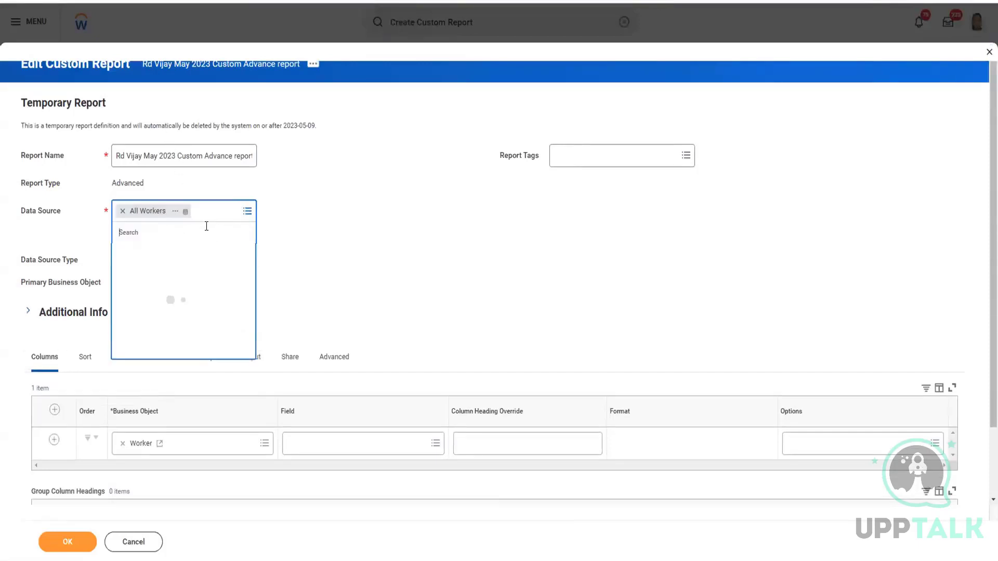
{"action": "type", "text": "all woeker"}
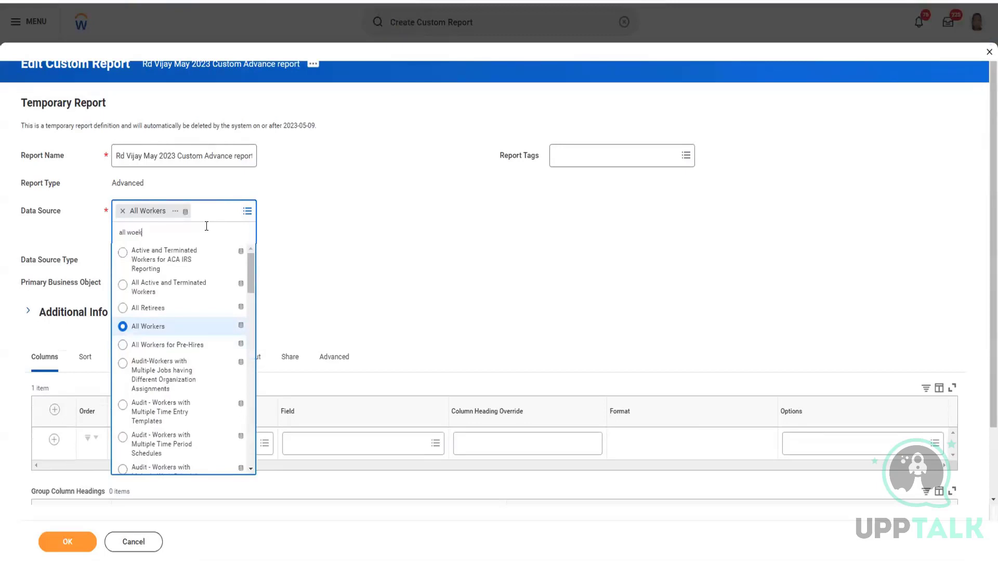
{"action": "key", "text": "BackSpace"}
{"action": "key", "text": "BackSpace"}
{"action": "key", "text": "BackSpace"}
{"action": "left_click", "coordinate": [138, 285]}
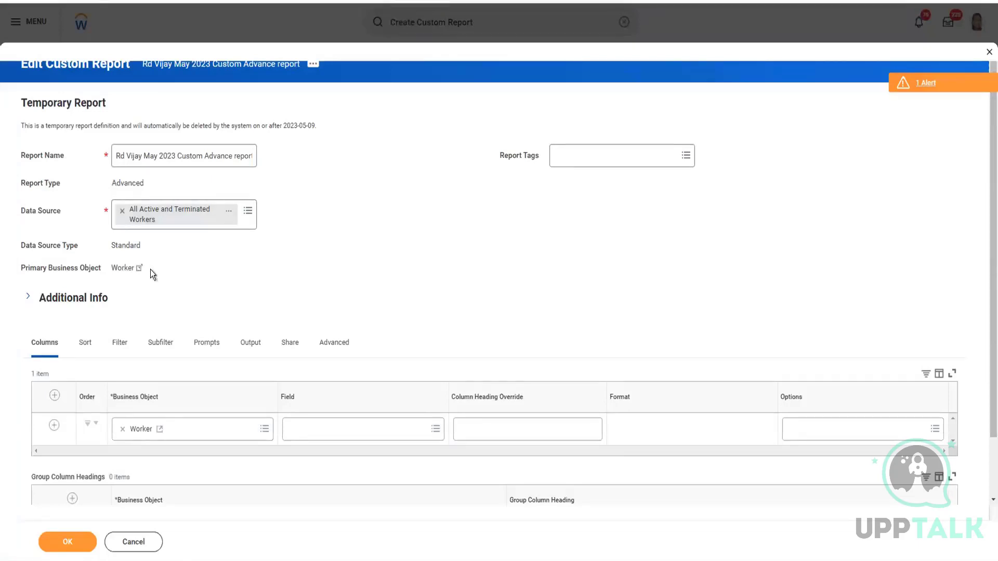
Review the report's advanced options for performance, view, web services and worksheets, and return to the column definitions.
{"action": "scroll", "coordinate": [269, 304], "scroll_direction": "down", "scroll_amount": 1}
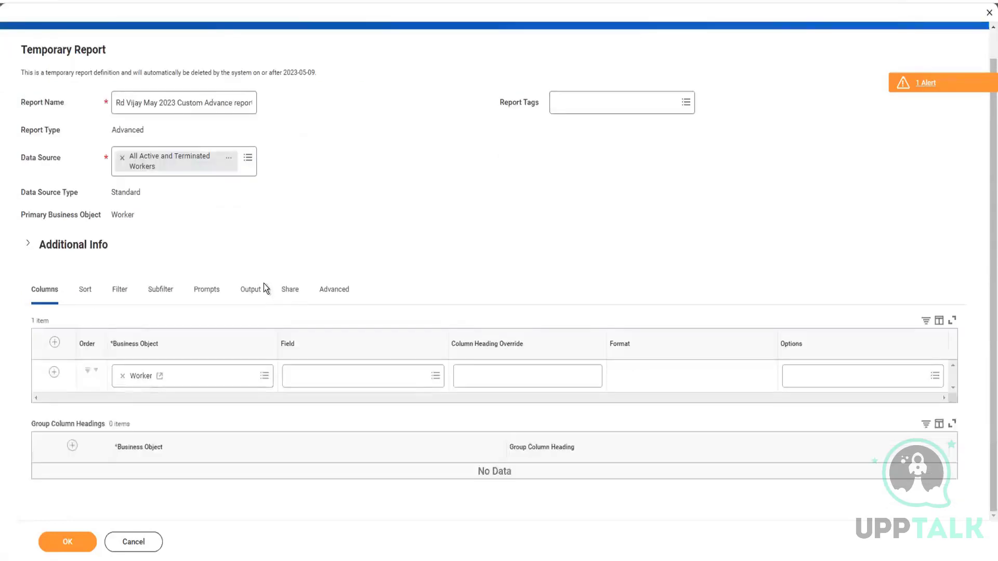
{"action": "left_click", "coordinate": [323, 290]}
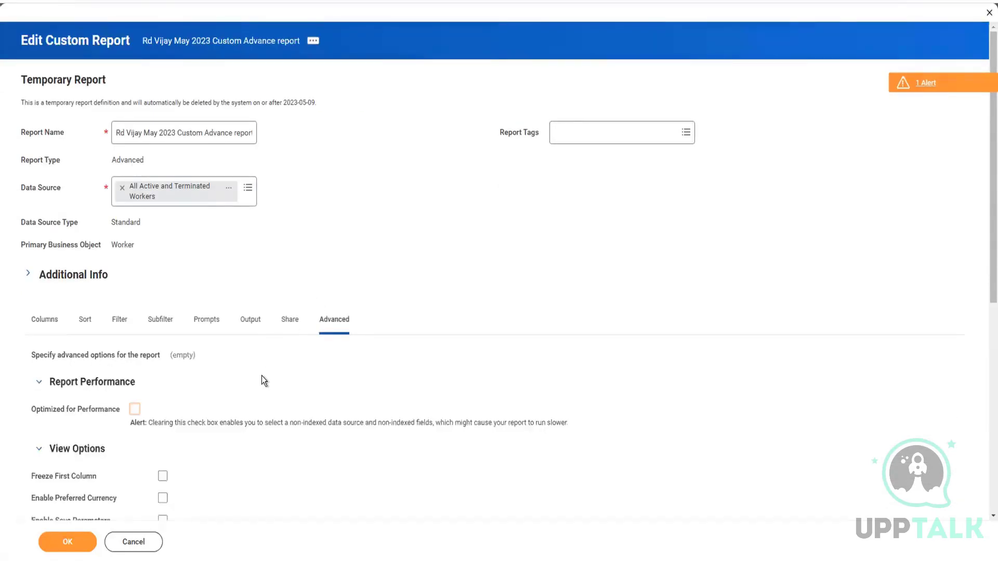
{"action": "scroll", "coordinate": [261, 376], "scroll_direction": "down", "scroll_amount": 4}
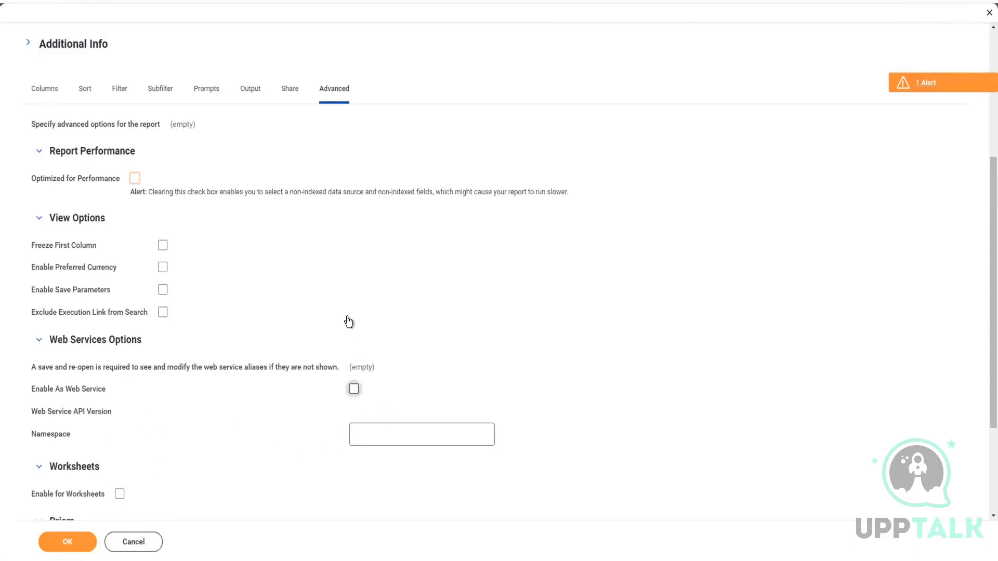
{"action": "scroll", "coordinate": [46, 318], "scroll_direction": "up", "scroll_amount": 5}
{"action": "left_click", "coordinate": [47, 319]}
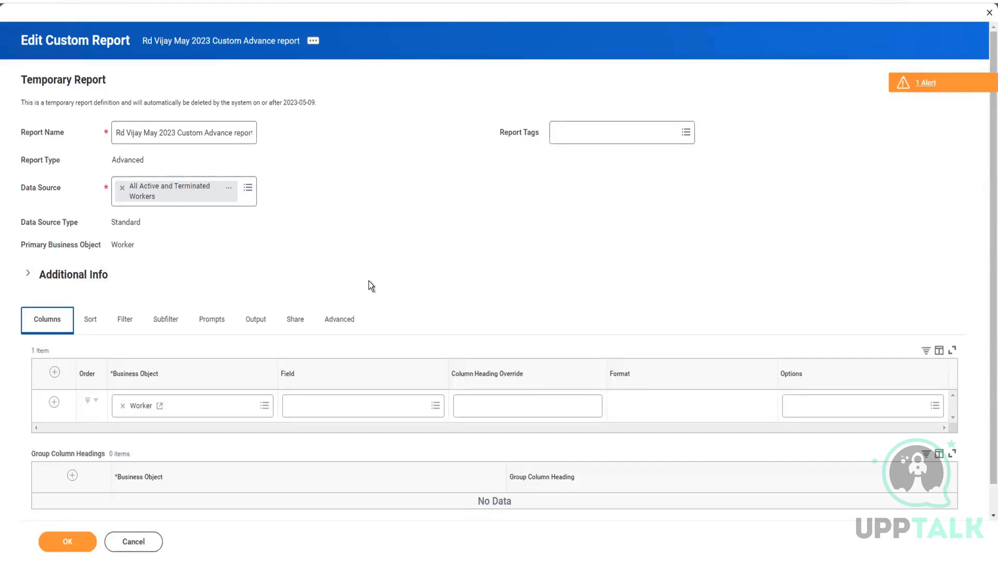
Set the report definition sharing option to Share with specific authorized groups and users.
{"action": "left_click", "coordinate": [295, 324]}
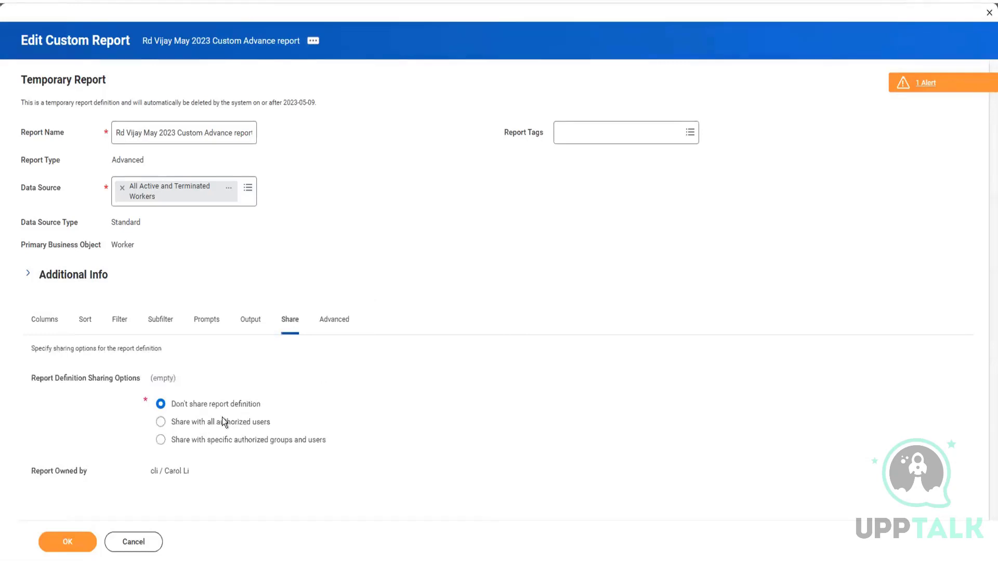
{"action": "left_click", "coordinate": [161, 422]}
{"action": "left_click", "coordinate": [217, 439]}
{"action": "scroll", "coordinate": [258, 445], "scroll_direction": "down", "scroll_amount": 2}
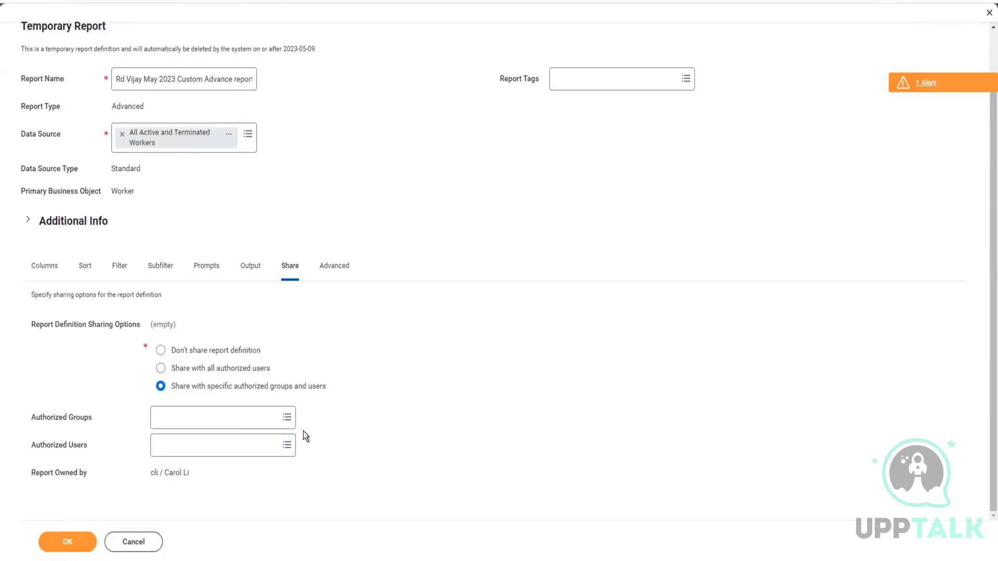
Search the authorized groups for "manager" and add the Manager group to the report's sharing.
{"action": "left_click", "coordinate": [250, 419]}
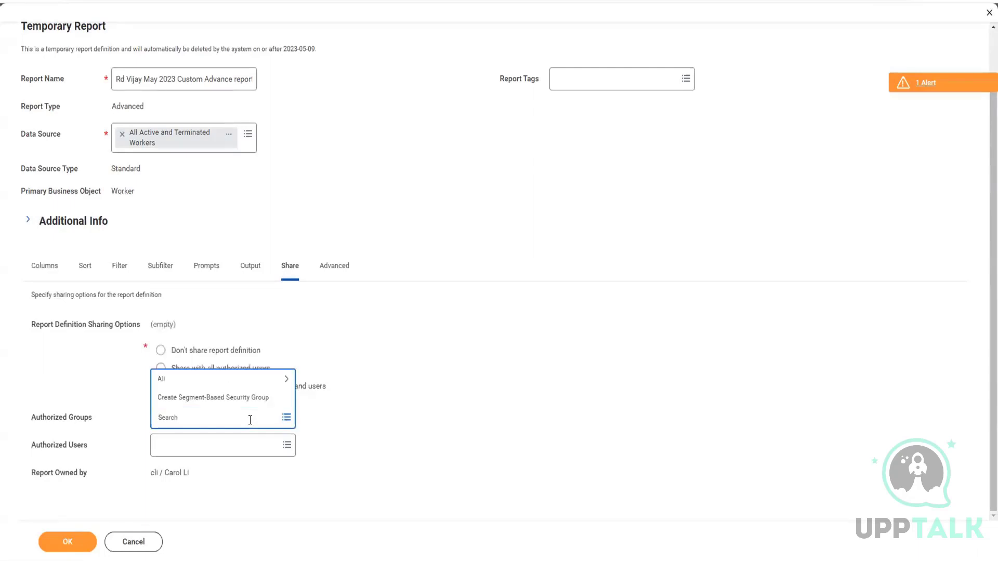
{"action": "type", "text": "manager"}
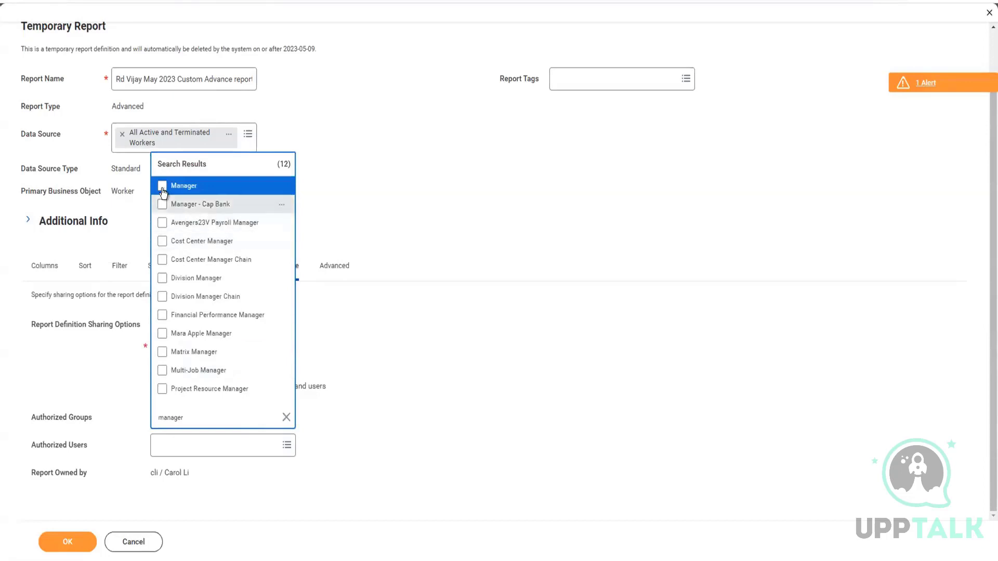
{"action": "key", "text": "Return"}
{"action": "left_click", "coordinate": [186, 326]}
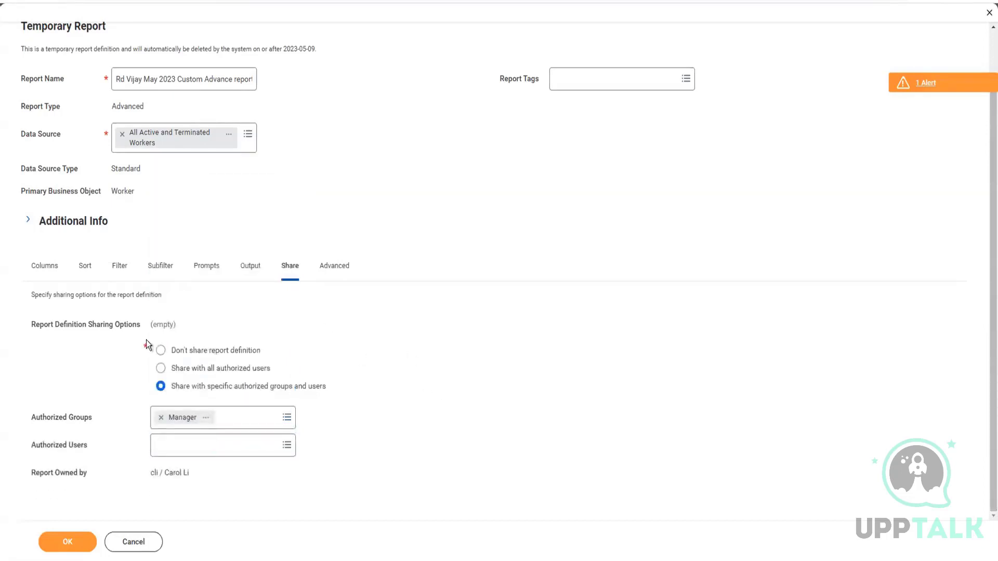